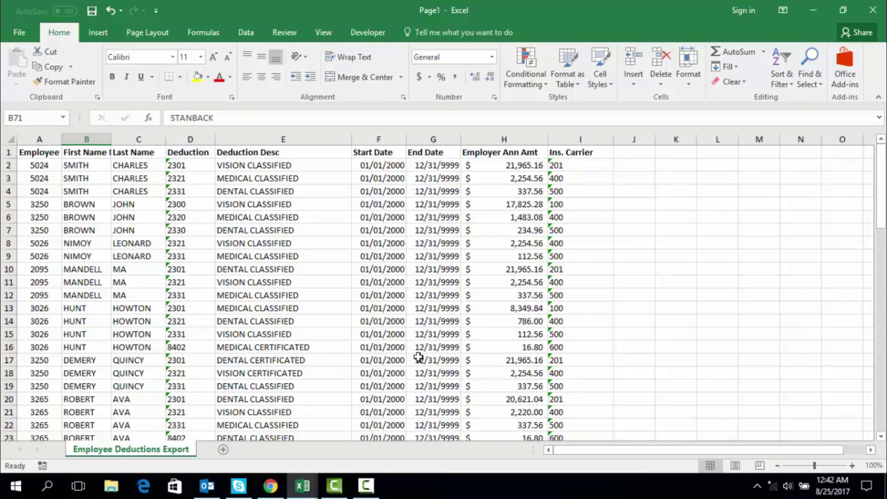
Switch to the Page 2 workbook and maximize its Employee Job Salary sheet to full screen.
mouse_move(303, 486)
left_click(382, 418)
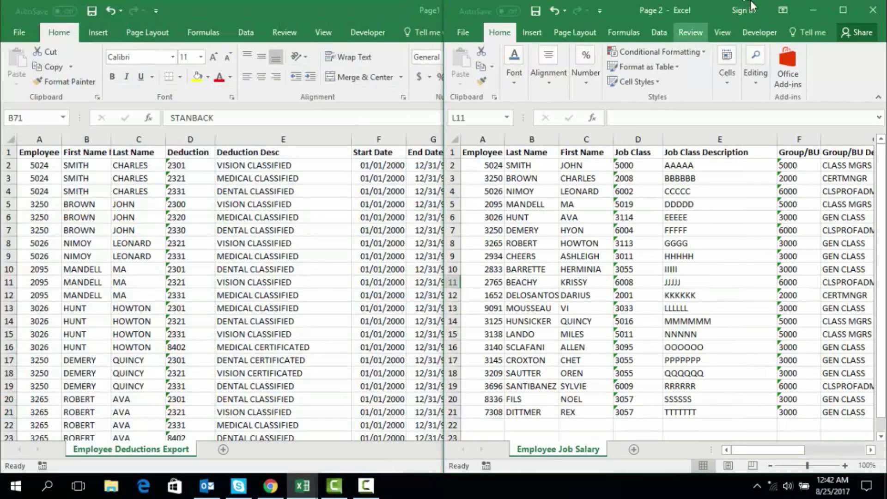
double_click(716, 13)
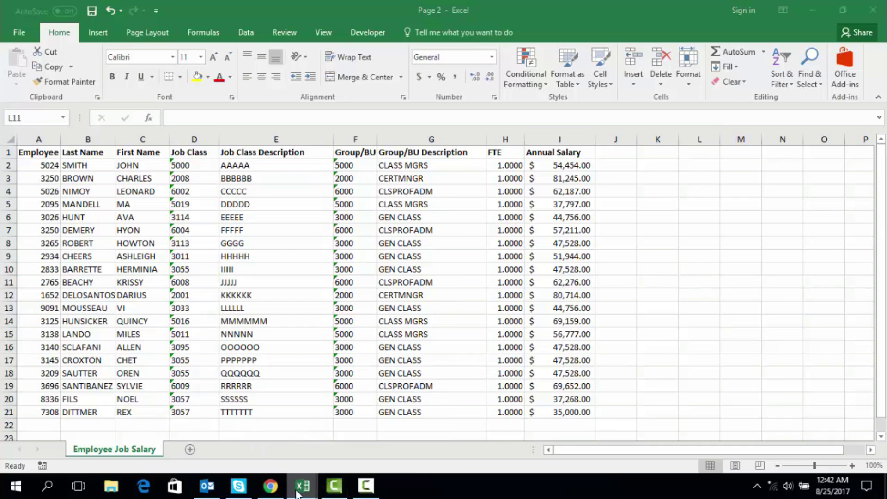
Arrange the Page1 and Page 2 workbooks vertically side by side with Arrange All.
mouse_move(299, 491)
left_click(244, 437)
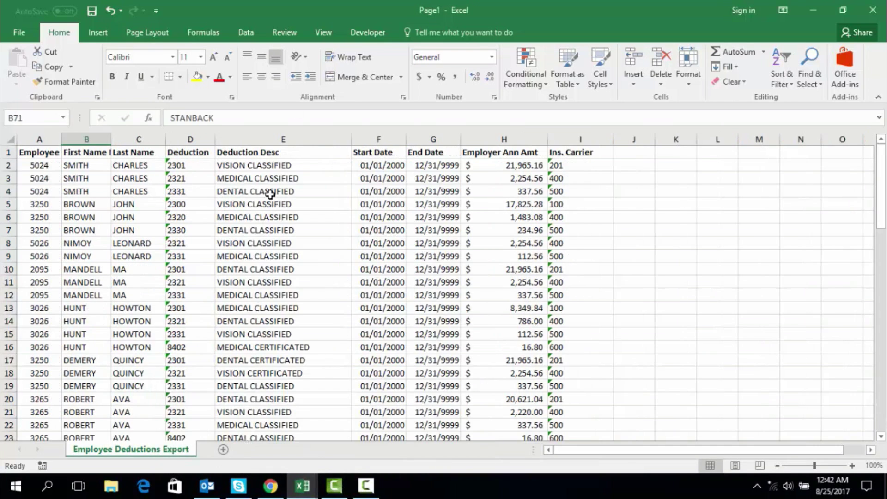
left_click(331, 35)
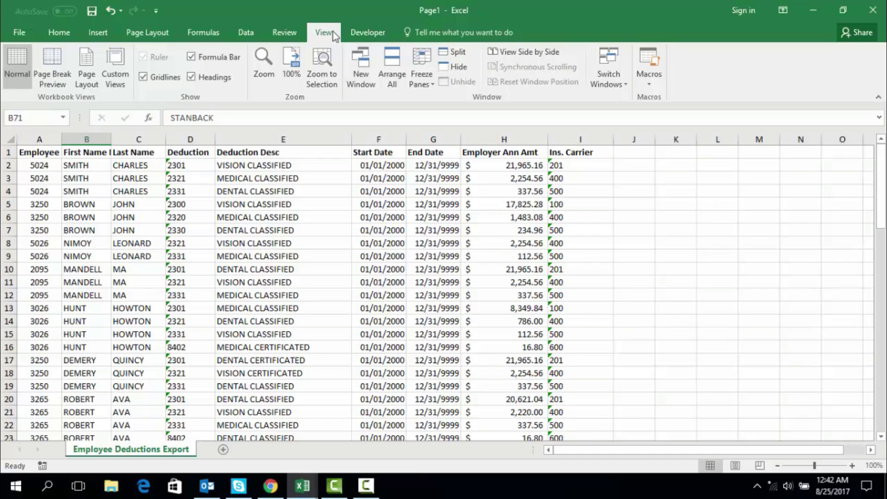
left_click(390, 67)
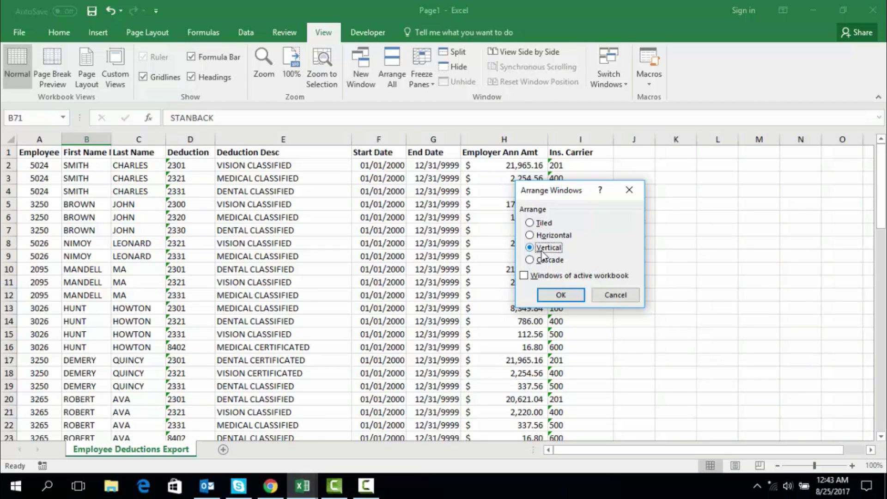
left_click(561, 298)
left_click(297, 150)
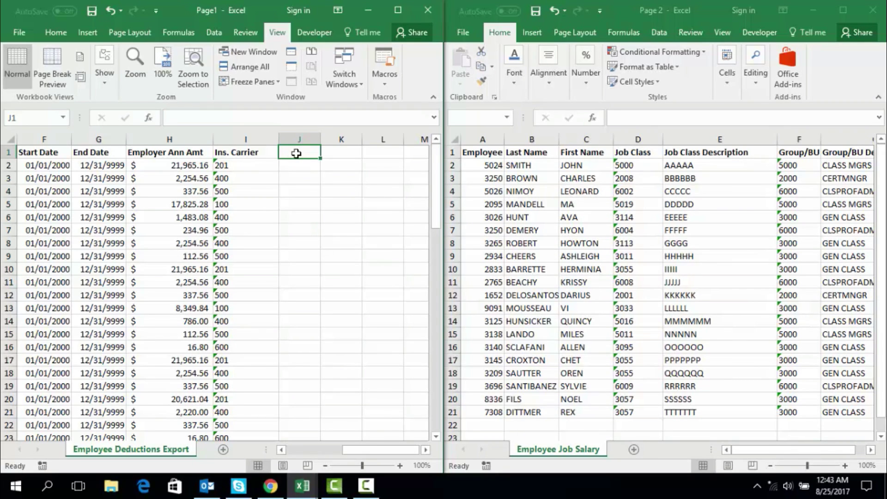
Enter the heading 'annual Salary' in J1 and start a formula with '=' in J2.
type("an")
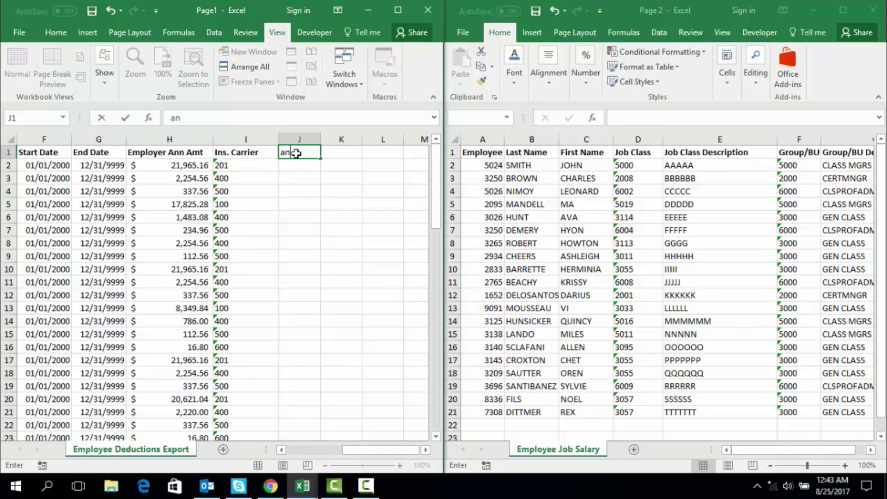
type("nual Salary")
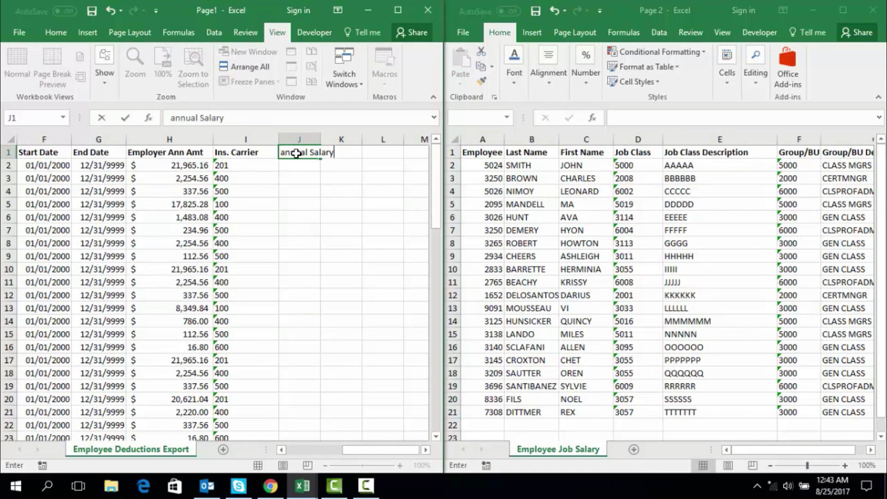
key("Return")
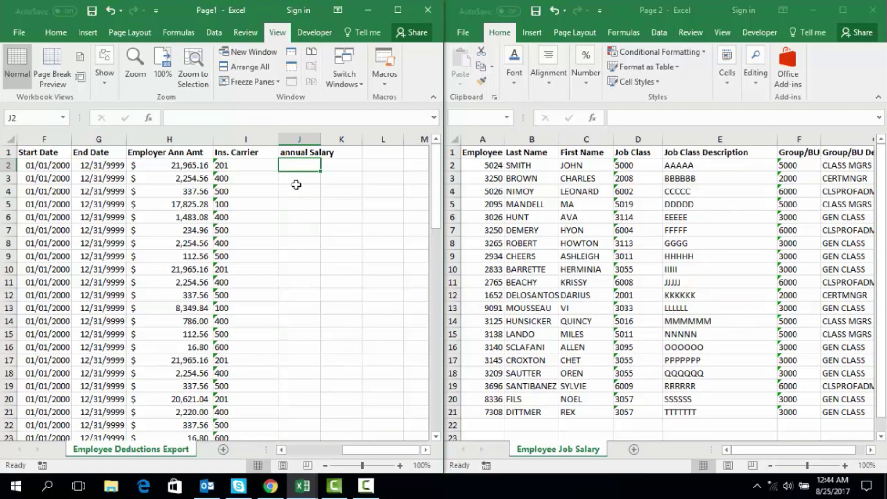
type("=")
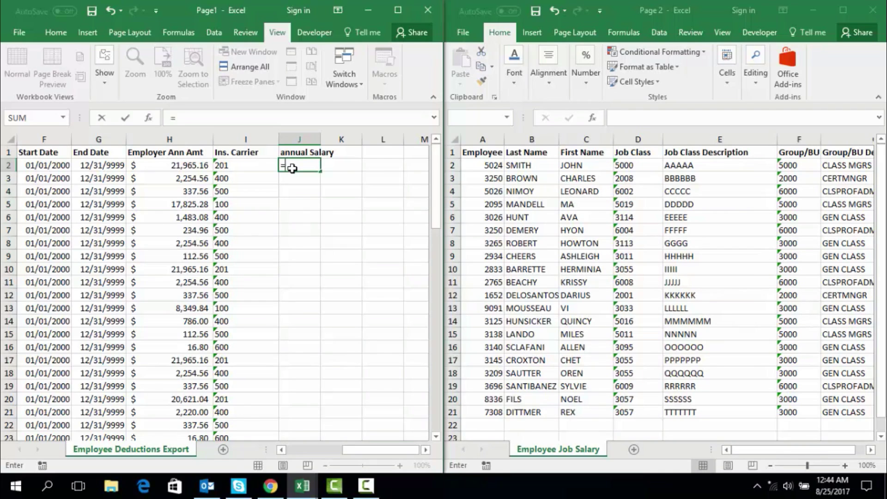
Begin J2's formula as =VLOOKUP(A2, using employee number A2 as the lookup value.
type("vloo")
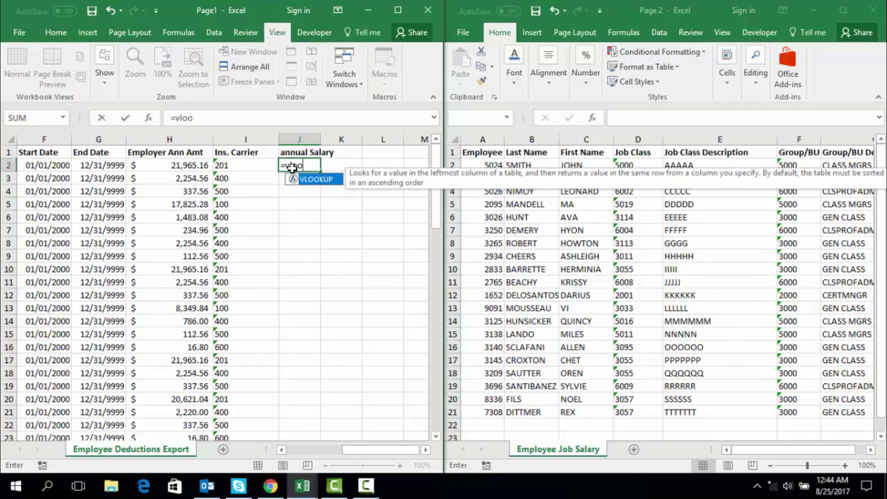
double_click(309, 180)
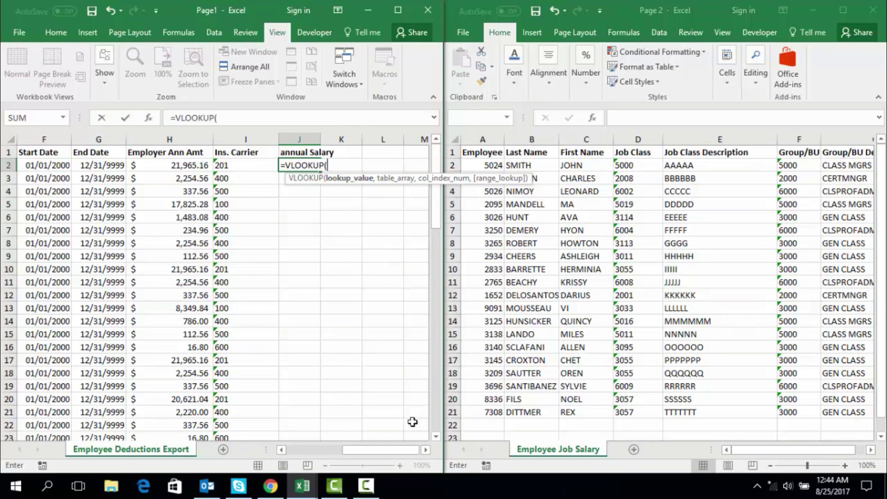
left_click_drag(352, 451, 306, 449)
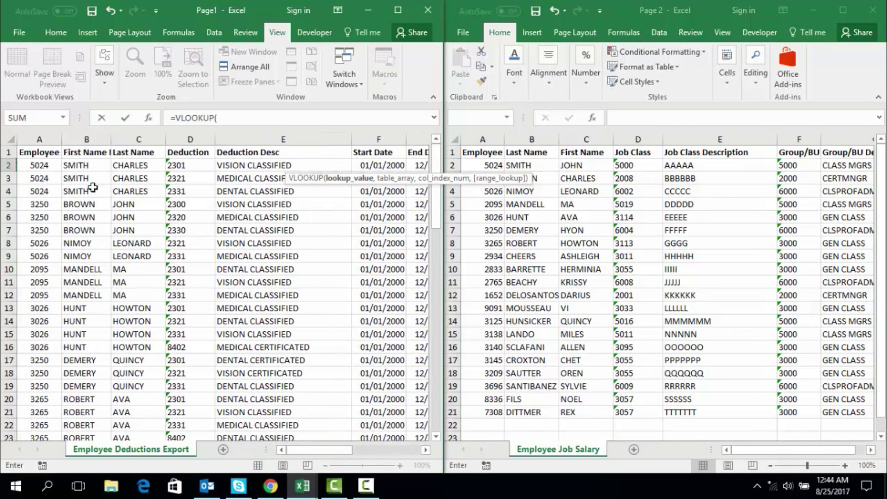
left_click(93, 167)
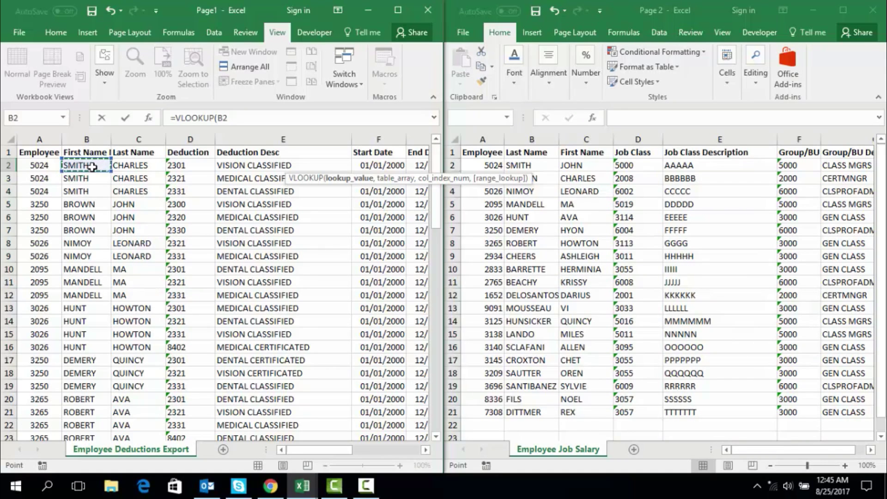
key("Left")
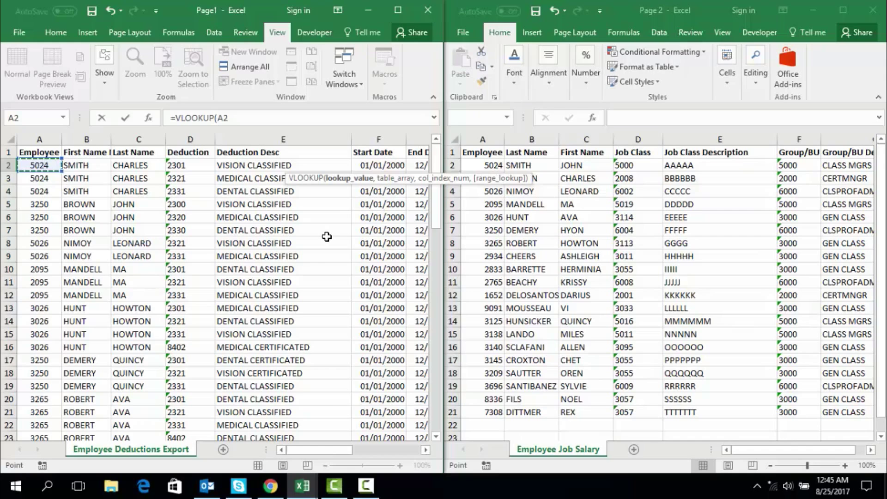
left_click(238, 118)
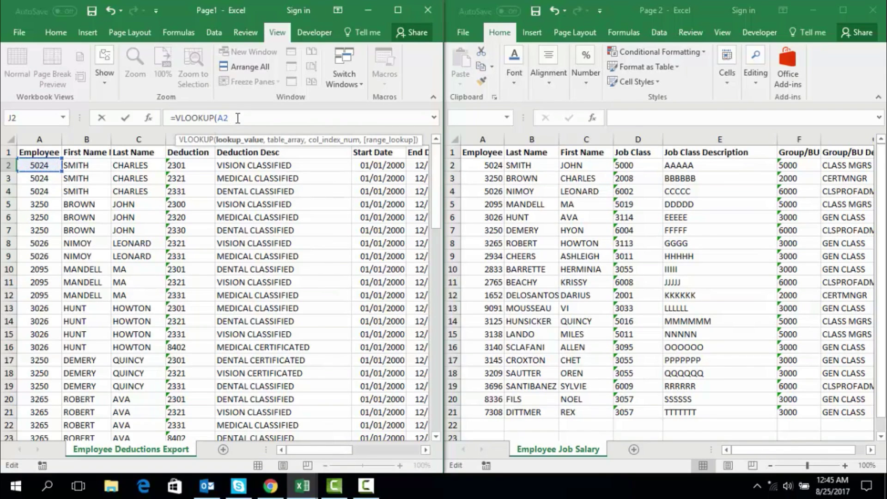
Add a comma after A2 in the VLOOKUP and activate the Page 2 workbook for the table range.
type(",")
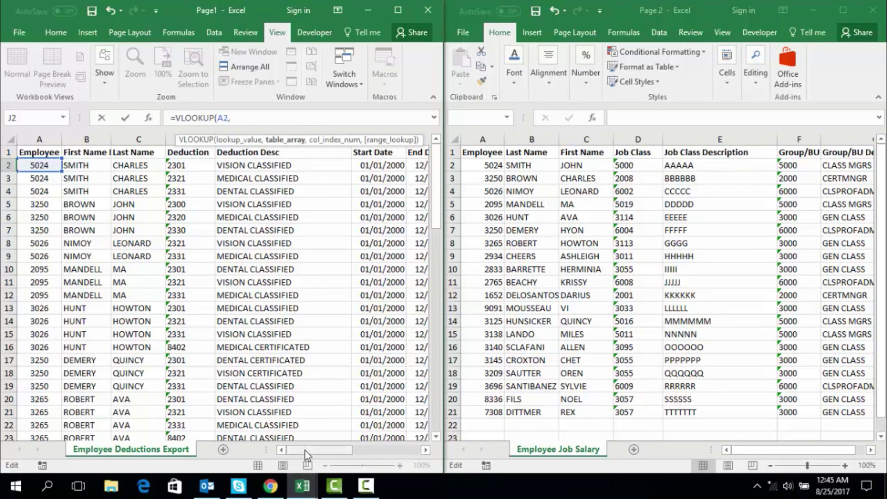
left_click_drag(305, 451, 362, 450)
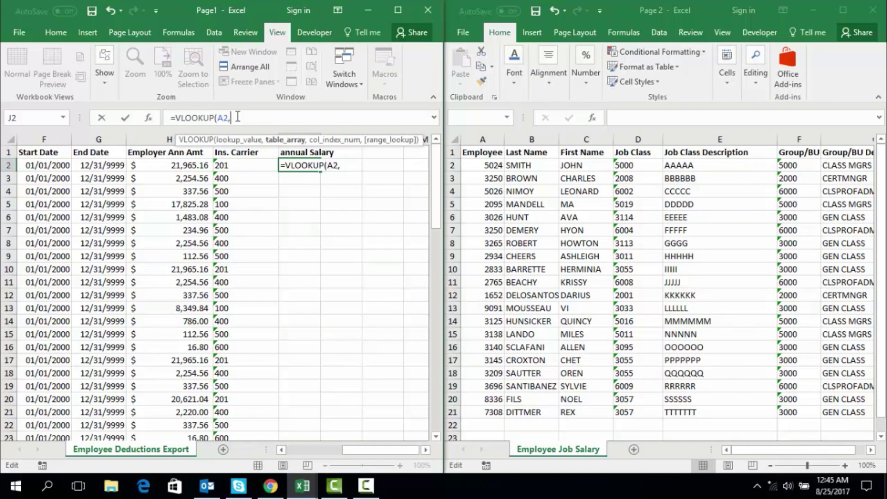
left_click(669, 8)
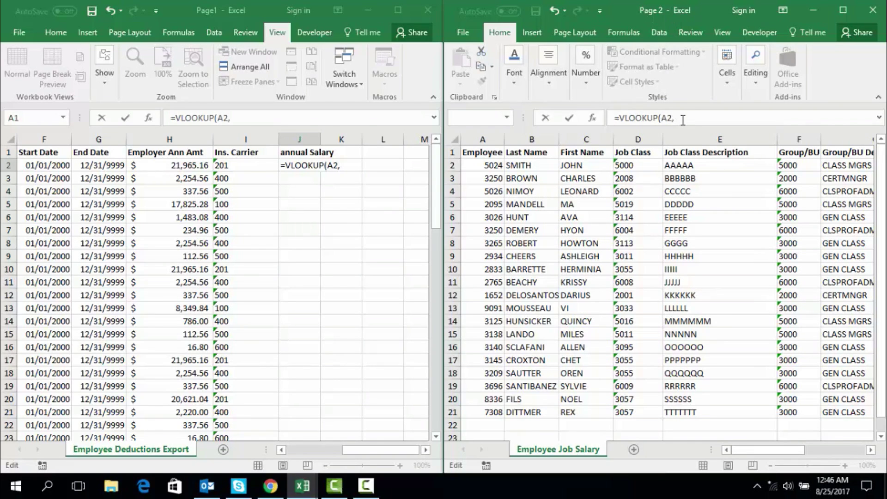
Set the VLOOKUP table to Page 2's Employee Job Salary $A$1:$I$21, followed by a comma.
left_click(483, 153)
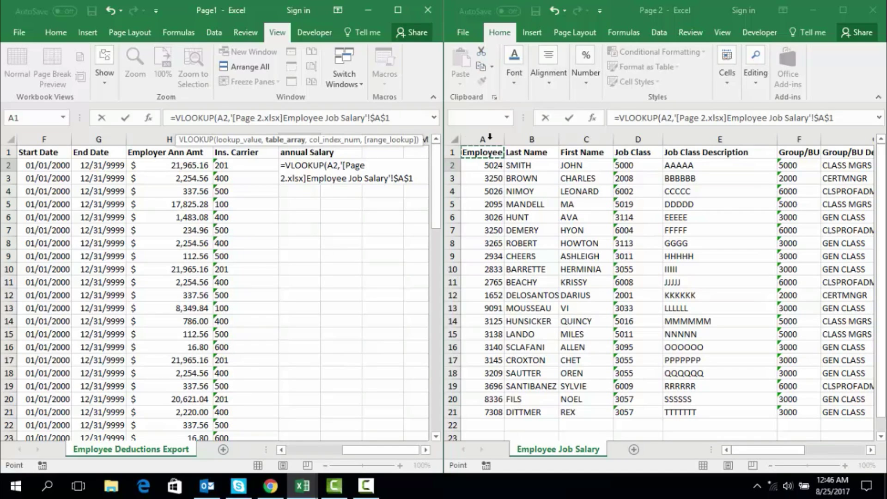
left_click_drag(483, 152, 729, 455)
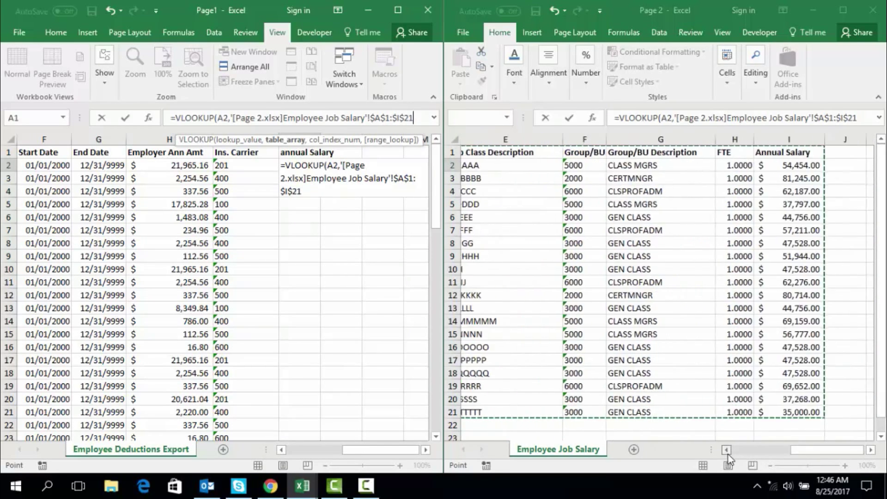
left_click(728, 452)
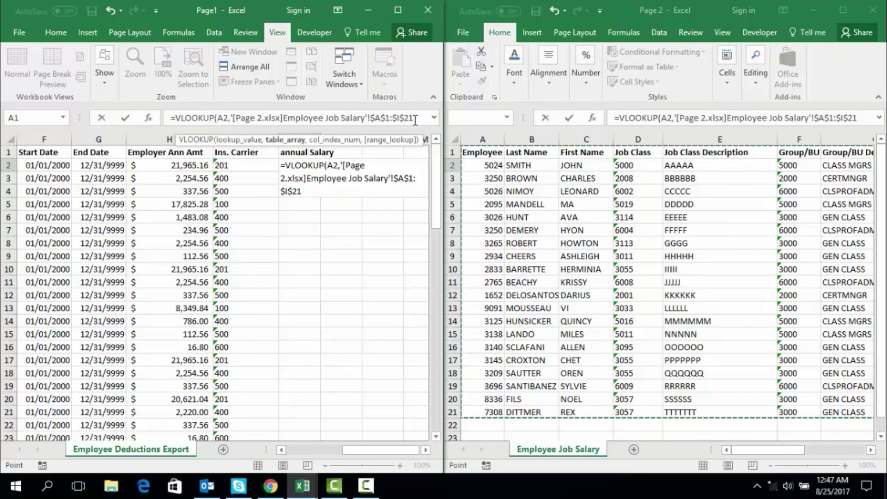
type(",")
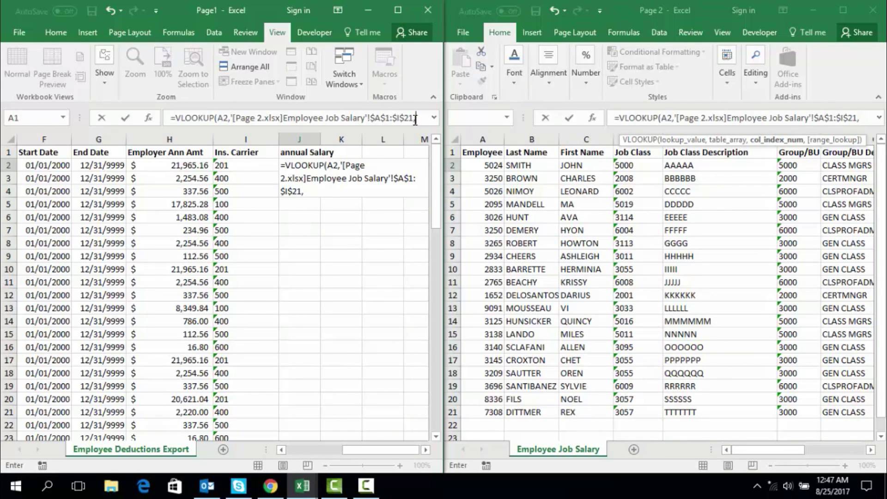
left_click(420, 122)
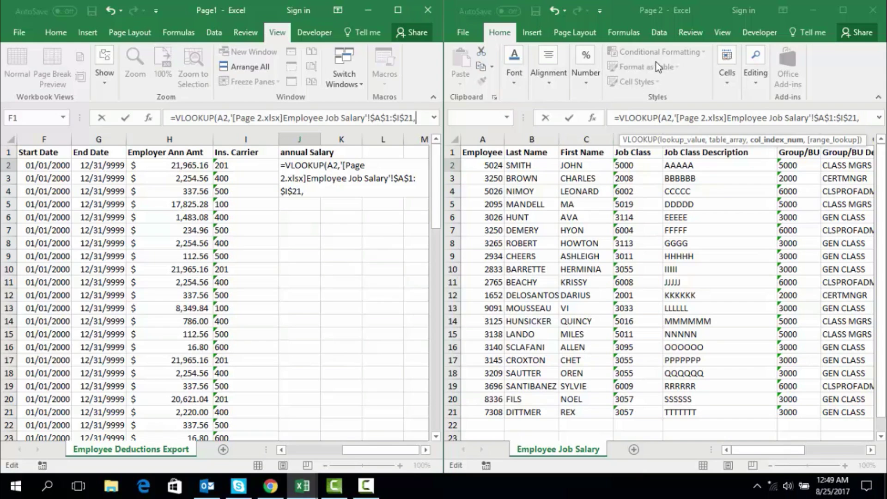
left_click(698, 8)
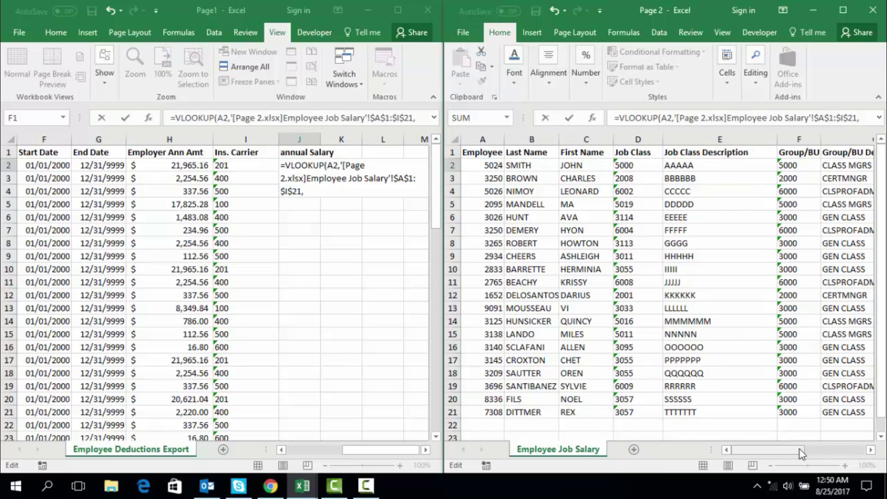
left_click_drag(800, 450, 877, 449)
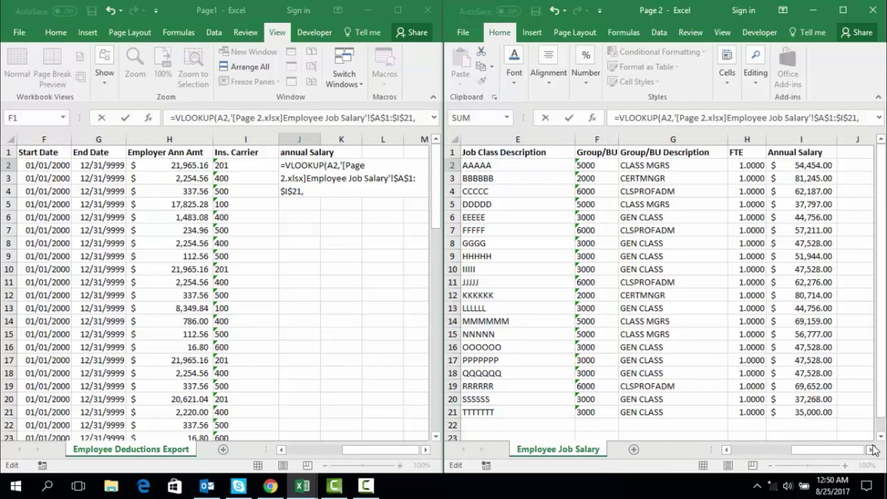
left_click_drag(864, 449, 765, 453)
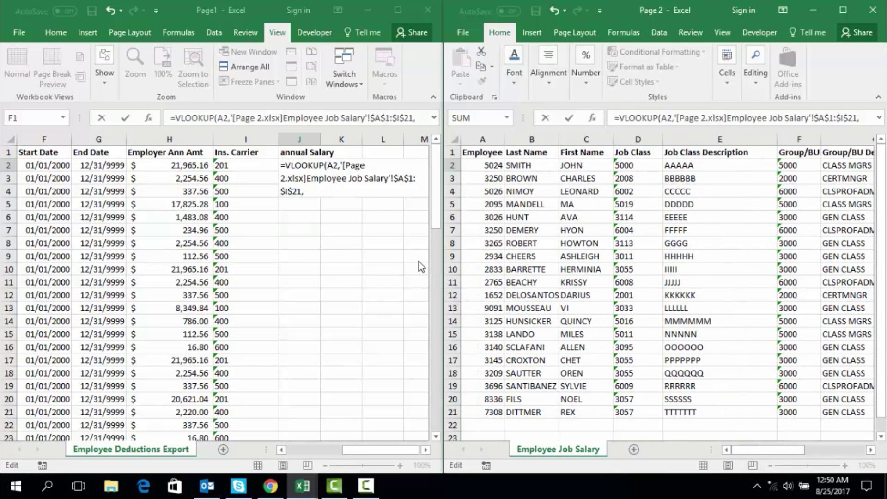
left_click(266, 7)
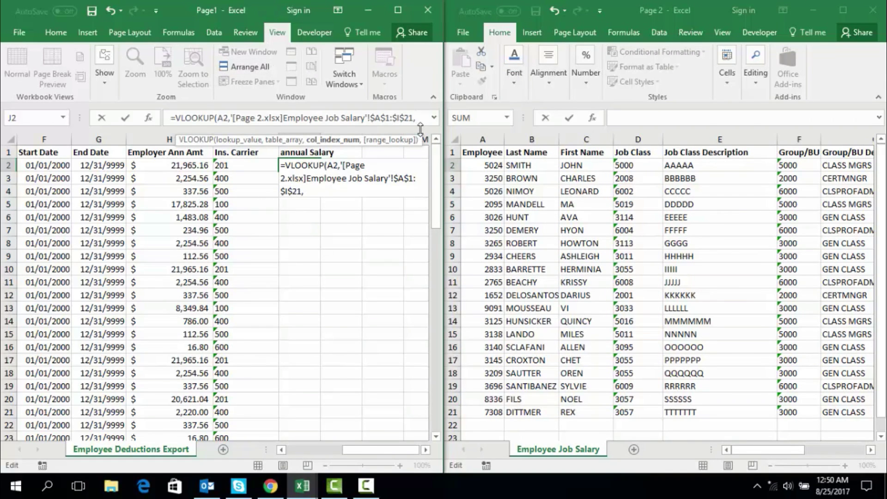
Complete the lookup with column index 9 and FALSE for exact match, returning 54454 in J2.
type("9,")
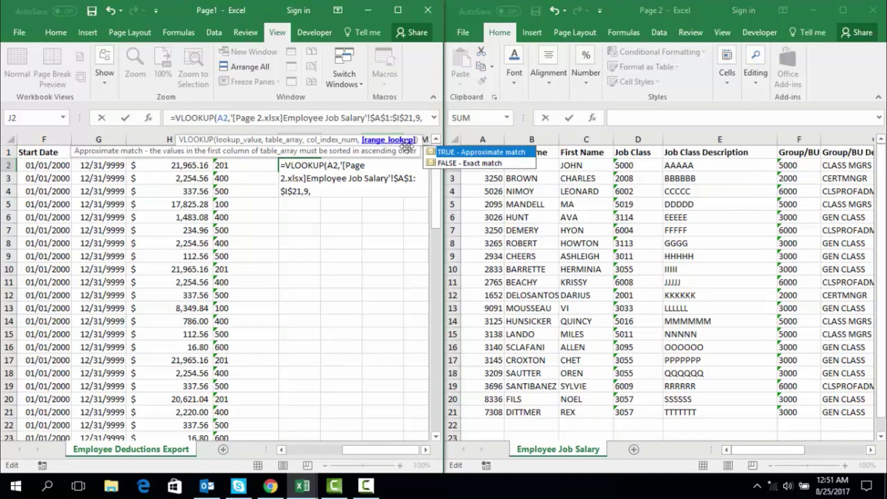
double_click(465, 163)
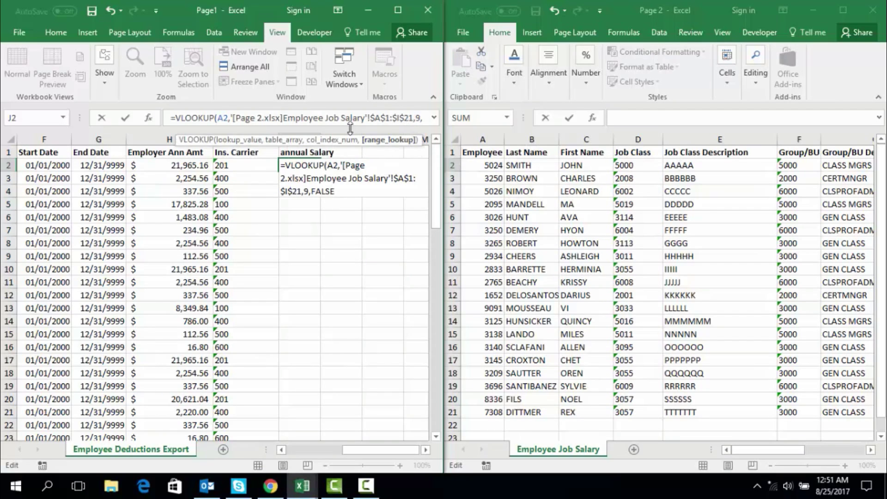
left_click(348, 191)
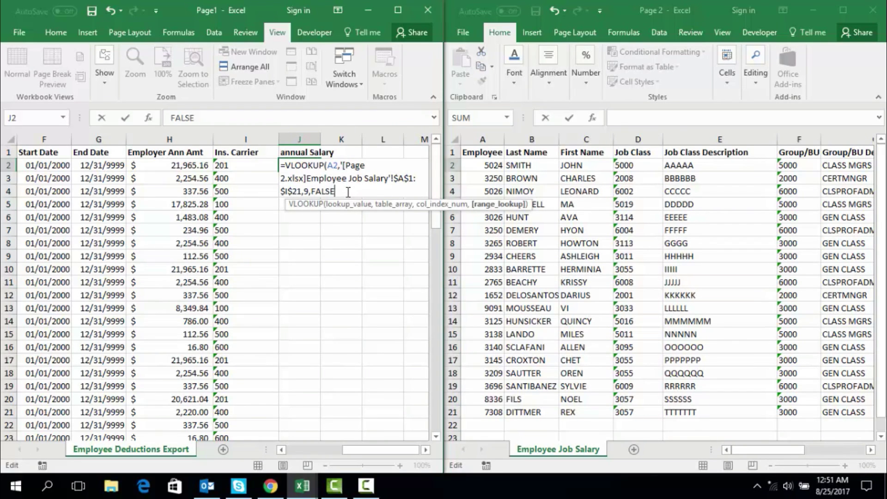
type(")")
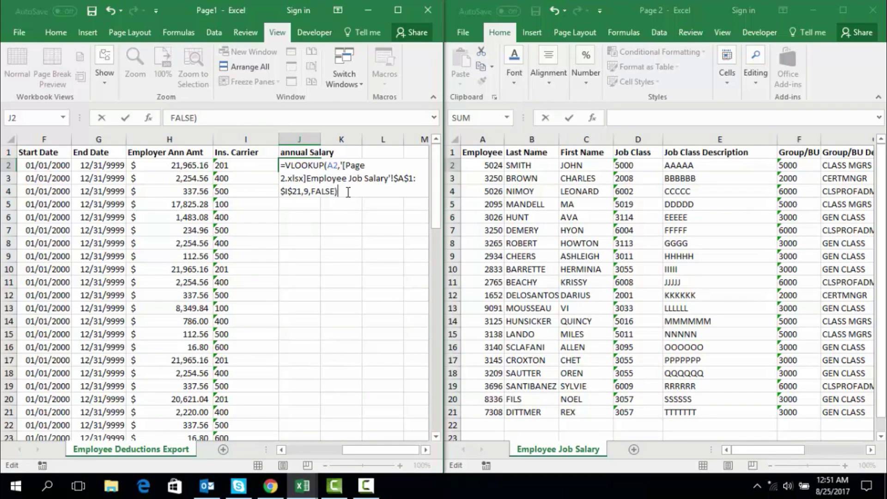
key("Return")
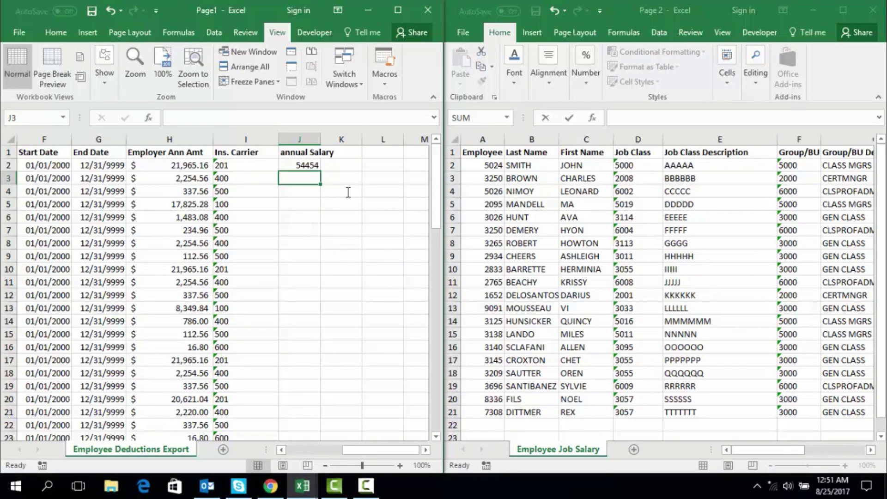
Copy the J2 lookup formula down column J through row 73.
key("Up")
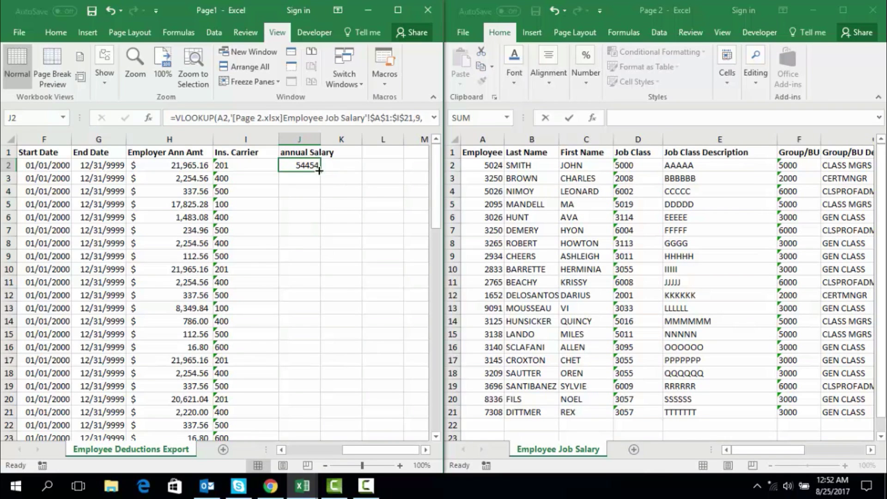
left_click_drag(319, 170, 309, 414)
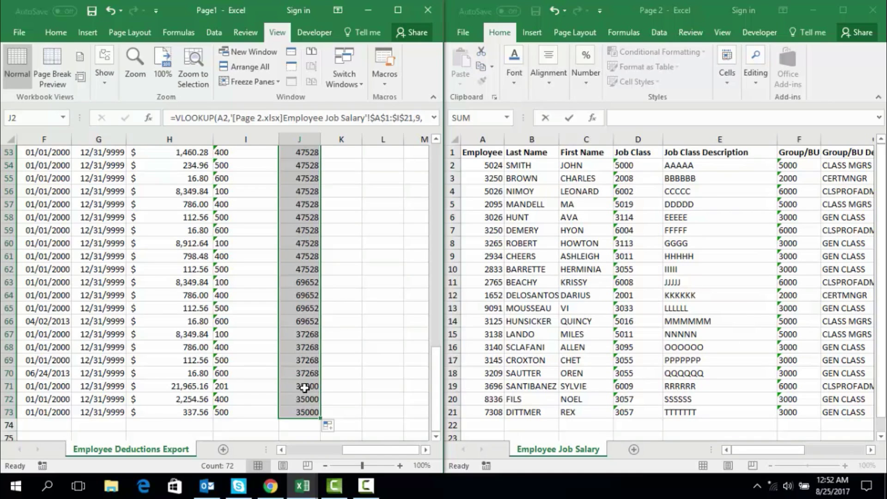
scroll(304, 387, "up", 17)
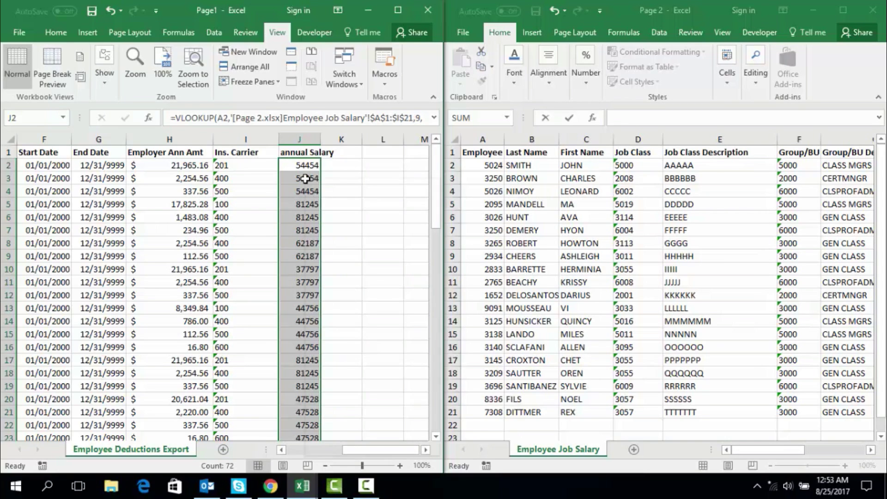
Format column J's salaries as Currency with two decimals, e.g. $54,454.00.
right_click(305, 179)
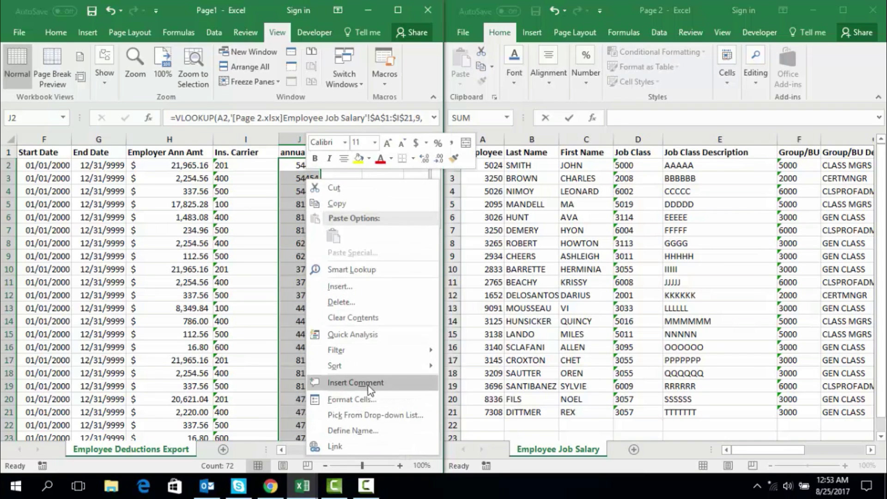
left_click(364, 400)
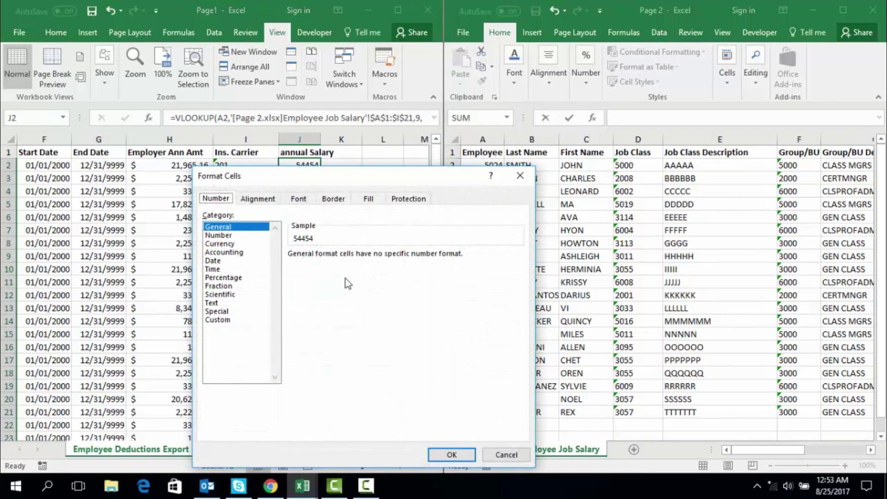
left_click(221, 244)
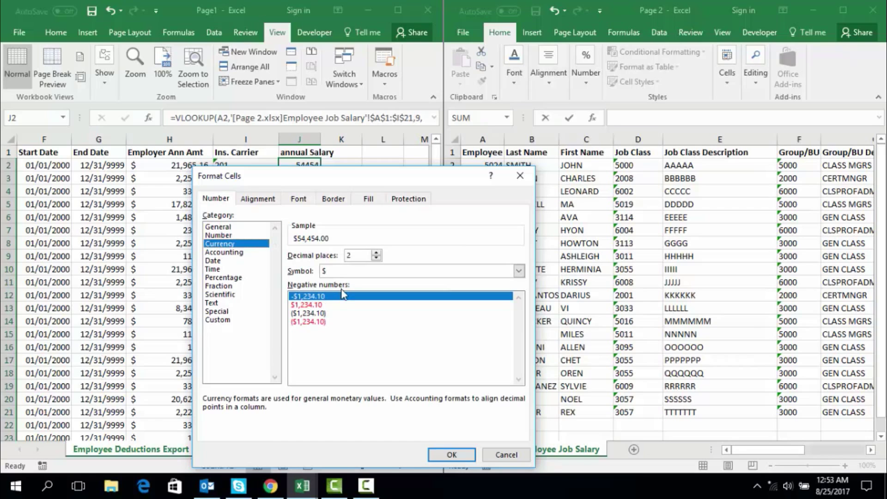
left_click(445, 454)
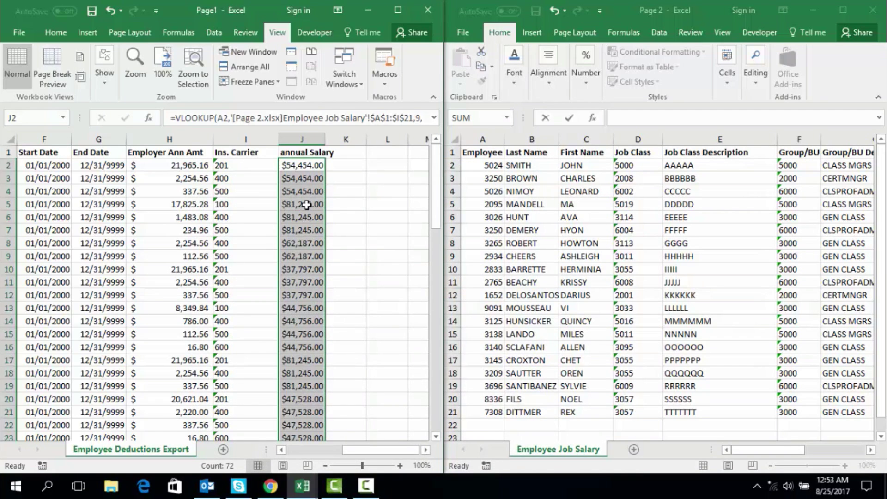
scroll(306, 222, "down", 7)
scroll(310, 211, "down", 10)
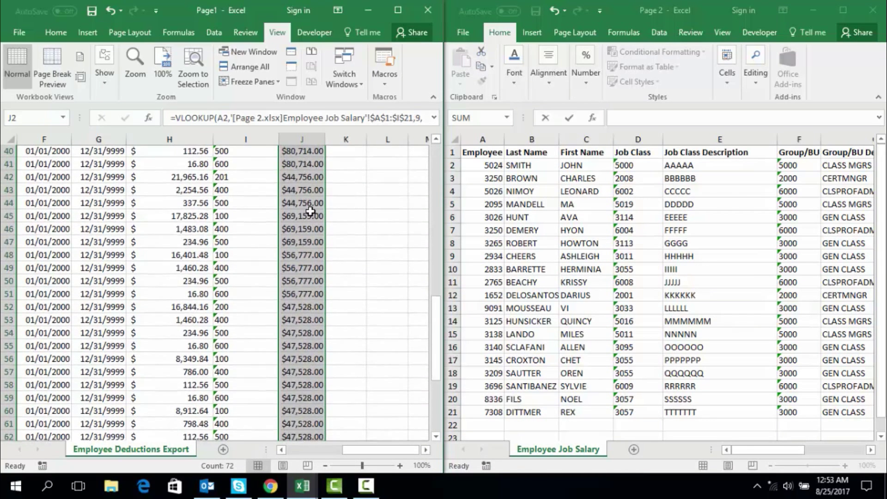
scroll(310, 211, "up", 17)
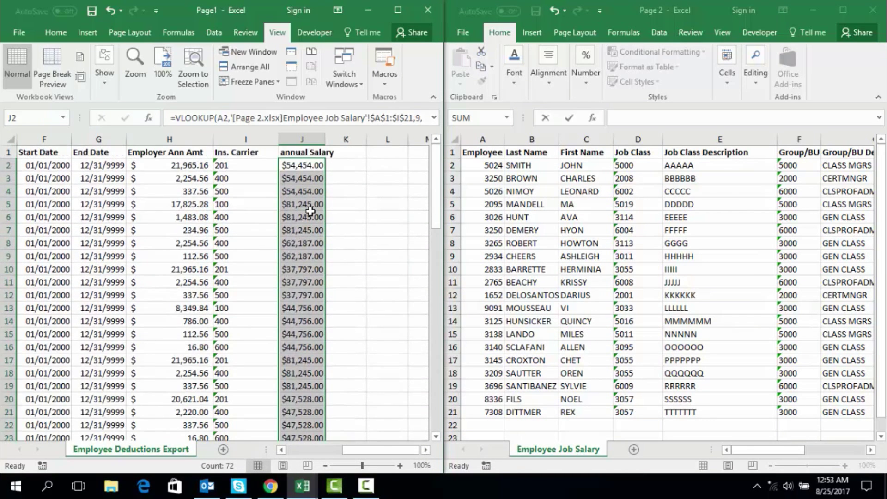